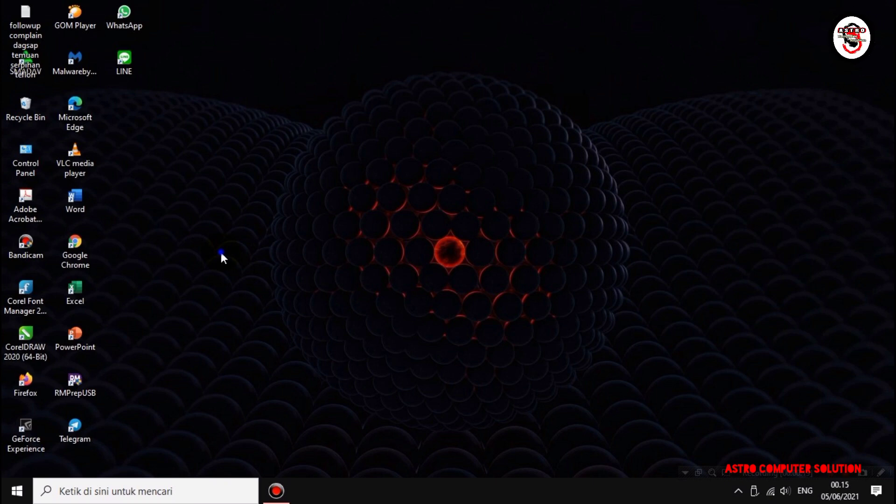
right_click(220, 252)
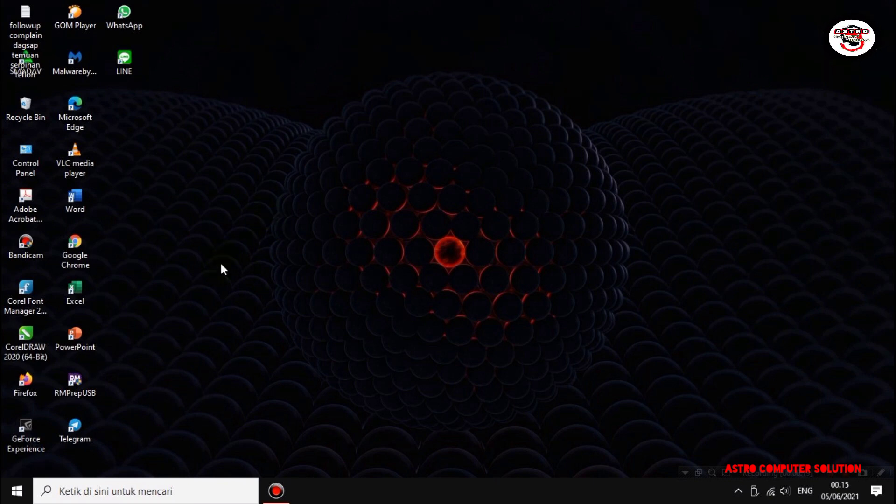
left_click(250, 292)
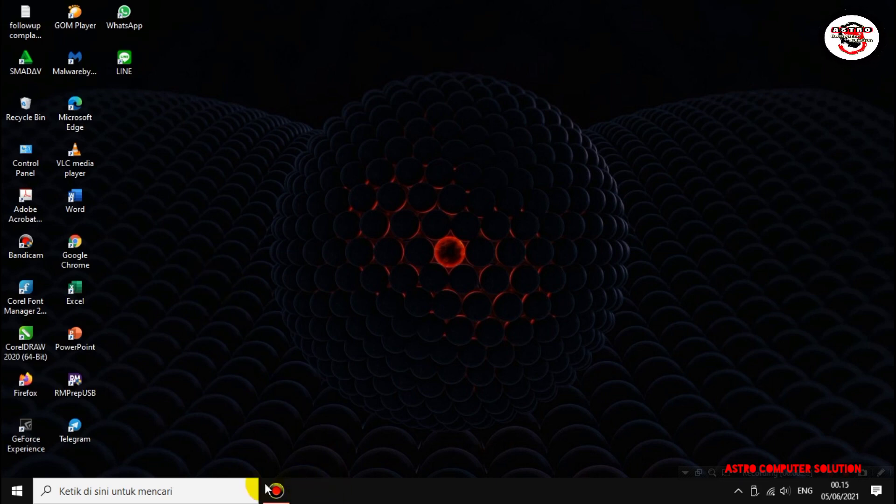
Search Windows for EXPLORER, open File Explorer, view the drives under This PC, and close the window.
left_click(182, 493)
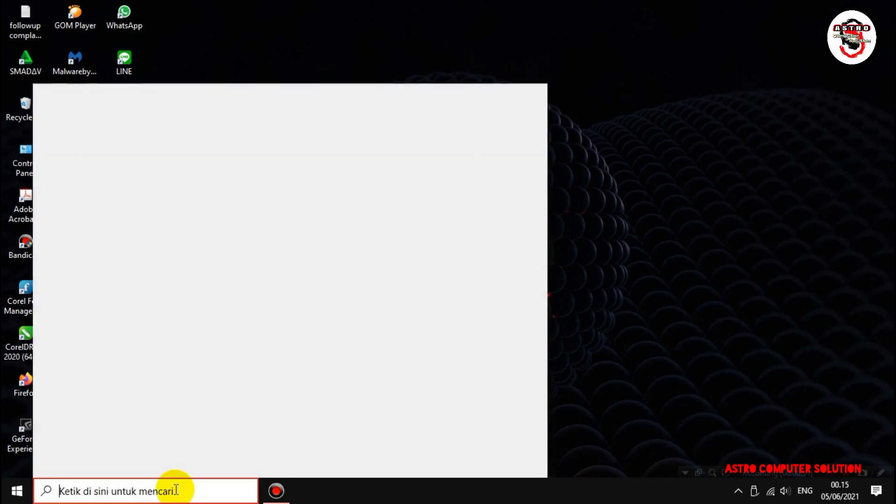
type("EXPLORER")
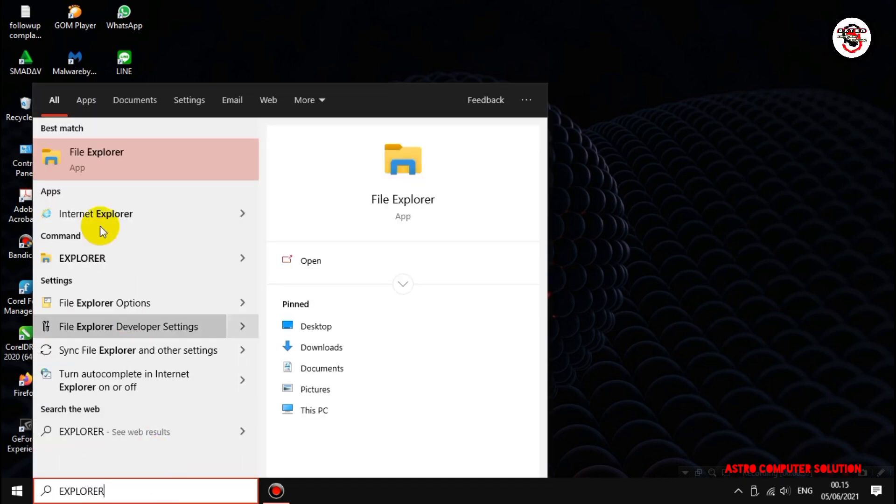
left_click(97, 163)
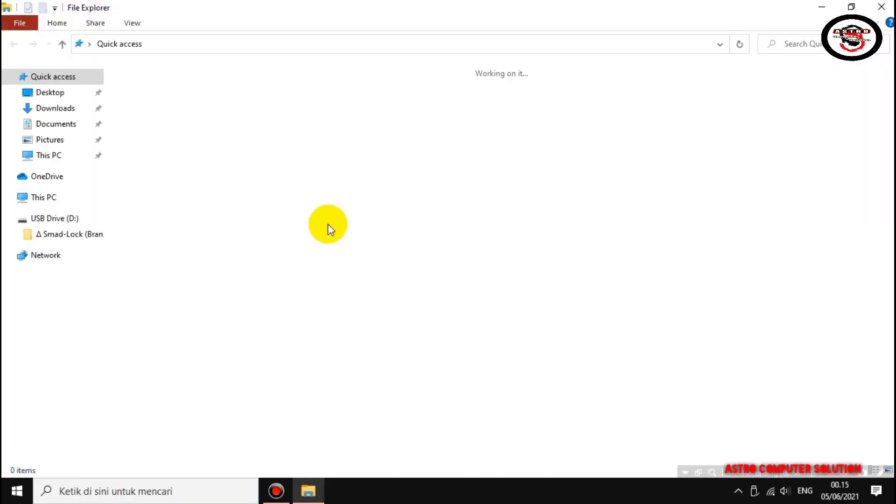
left_click(56, 197)
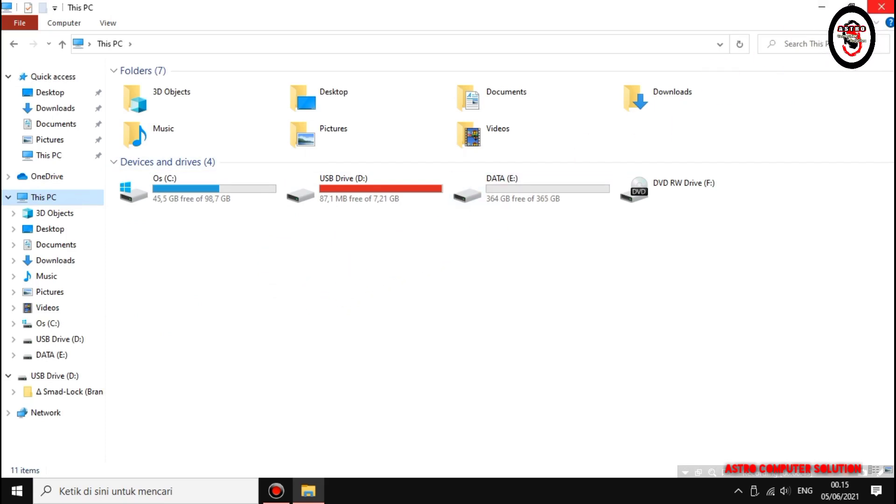
left_click(882, 6)
right_click(392, 265)
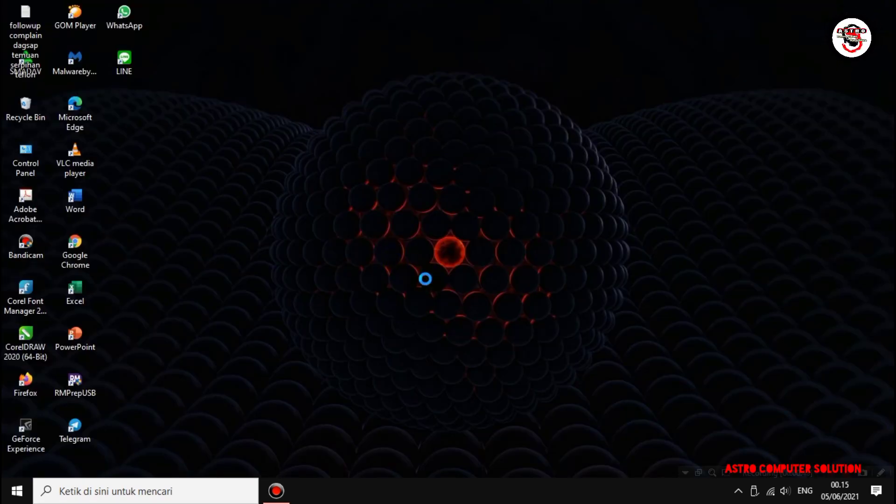
left_click(436, 299)
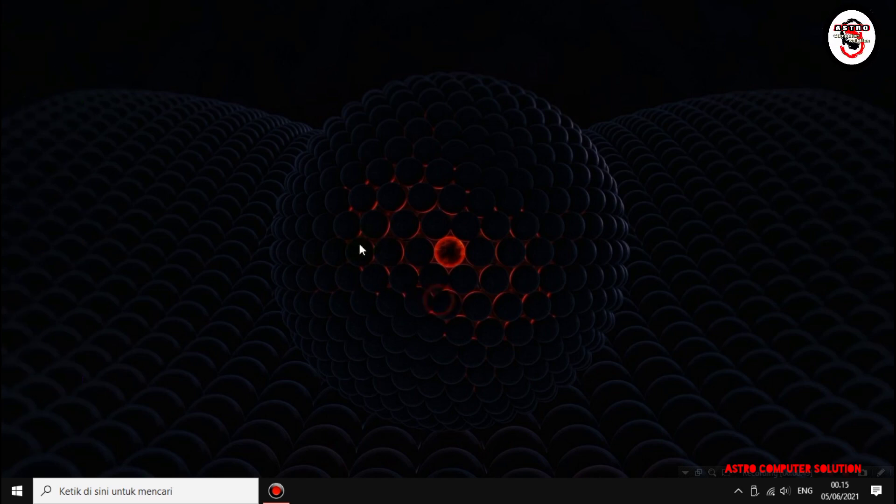
right_click(307, 266)
left_click(357, 303)
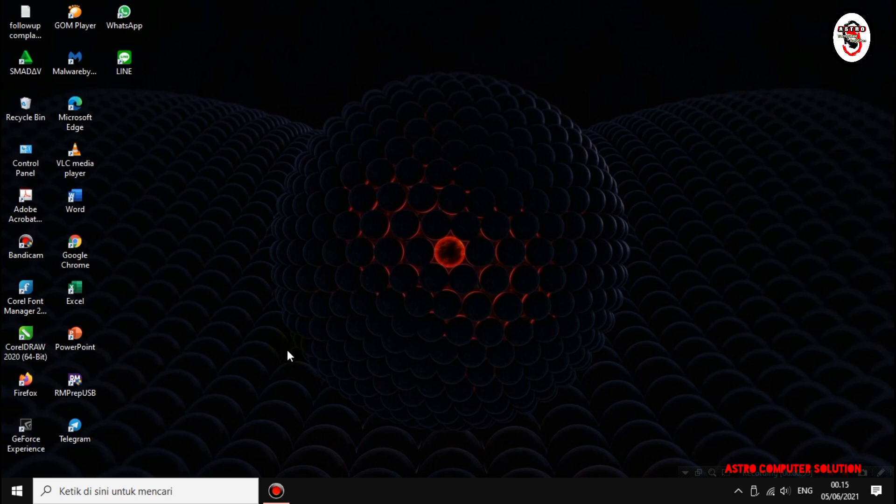
right_click(296, 252)
left_click(343, 292)
right_click(339, 269)
left_click(363, 305)
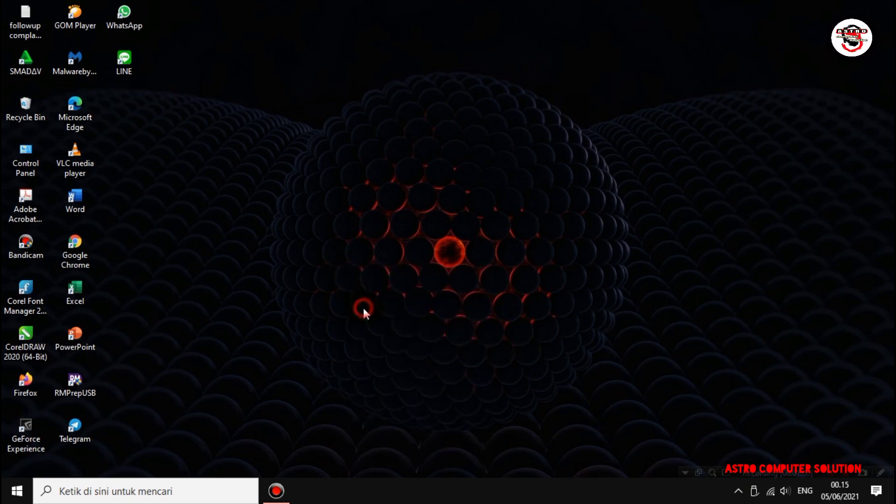
Open the Desktop Icon Settings dialog from the Themes page of the desktop's personalisation settings.
right_click(459, 387)
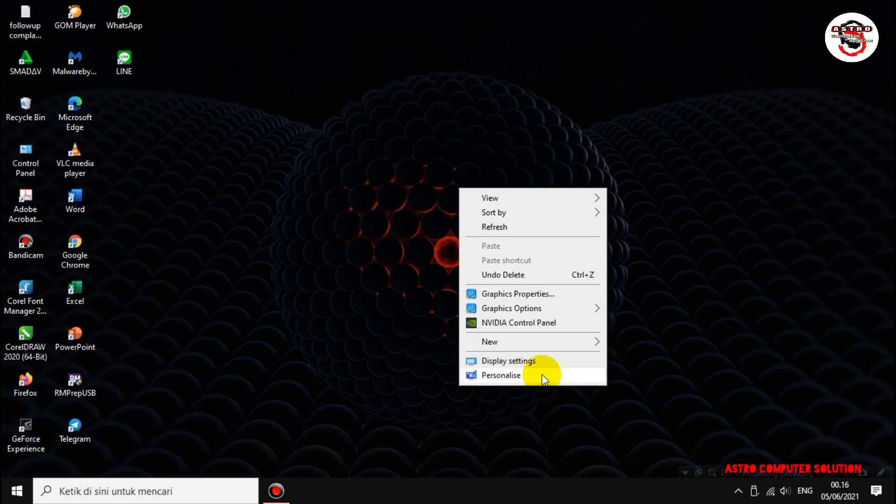
left_click(568, 380)
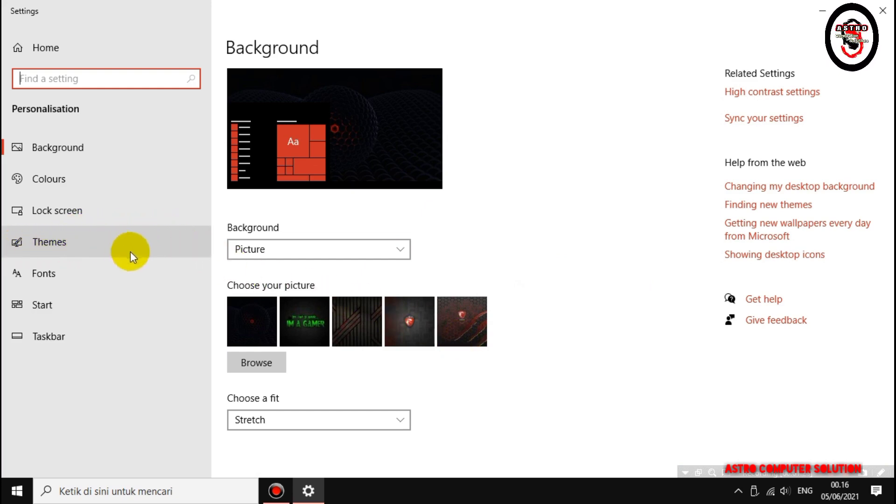
left_click(202, 252)
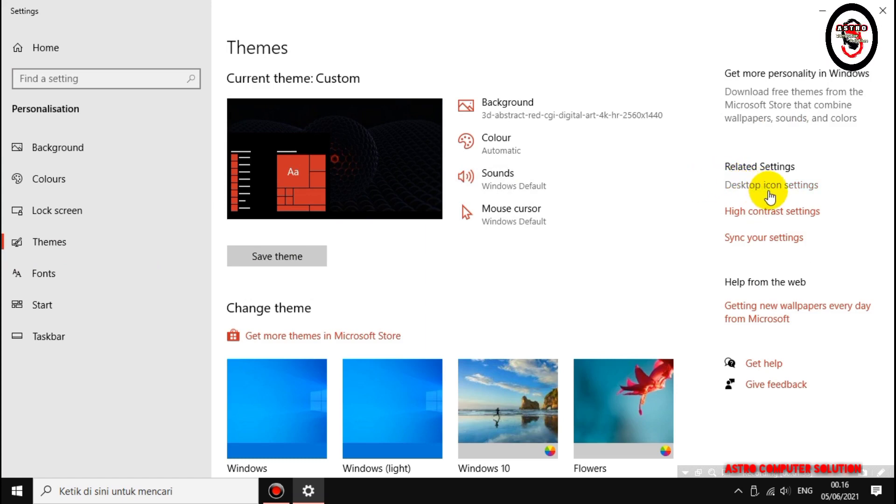
left_click(768, 194)
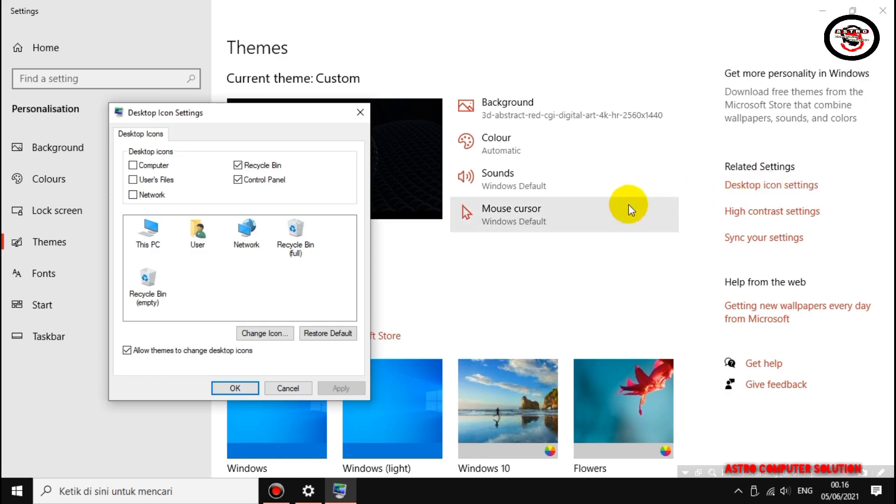
Enable the Computer desktop icon, apply and confirm the change, and close Settings.
left_click(133, 165)
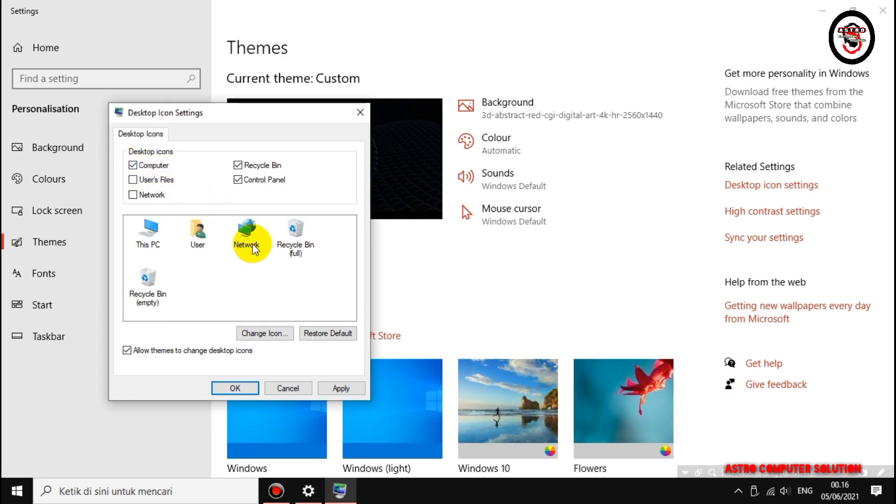
left_click(351, 390)
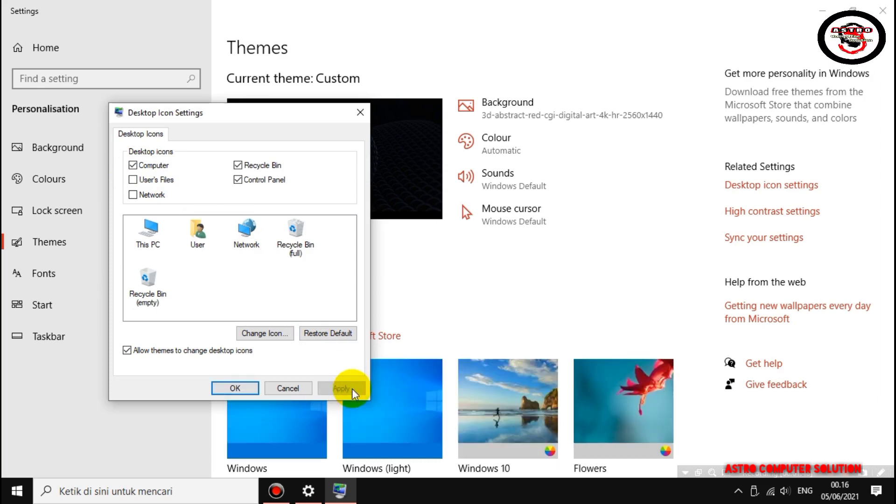
left_click(236, 388)
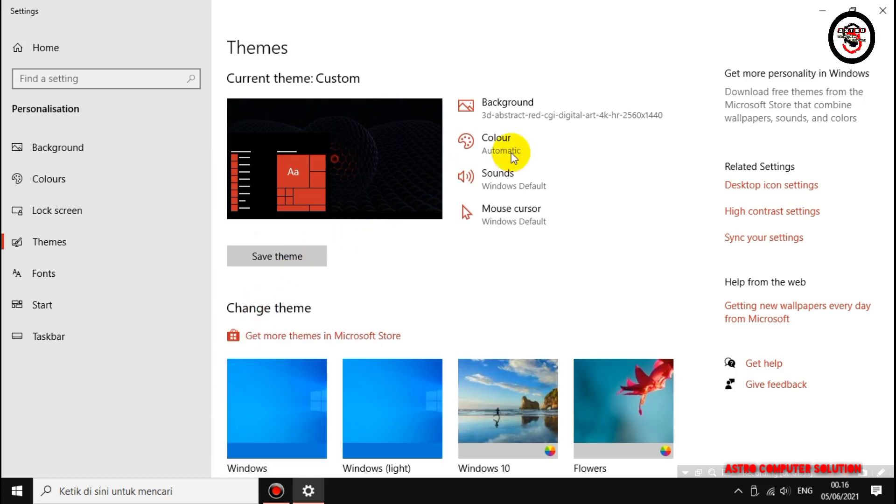
left_click(882, 10)
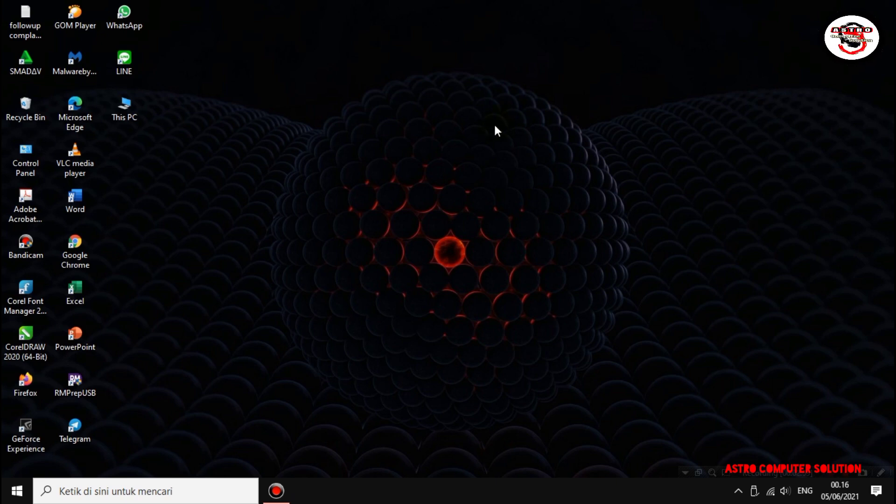
Sort the desktop icons by item type.
left_click(468, 137)
right_click(468, 137)
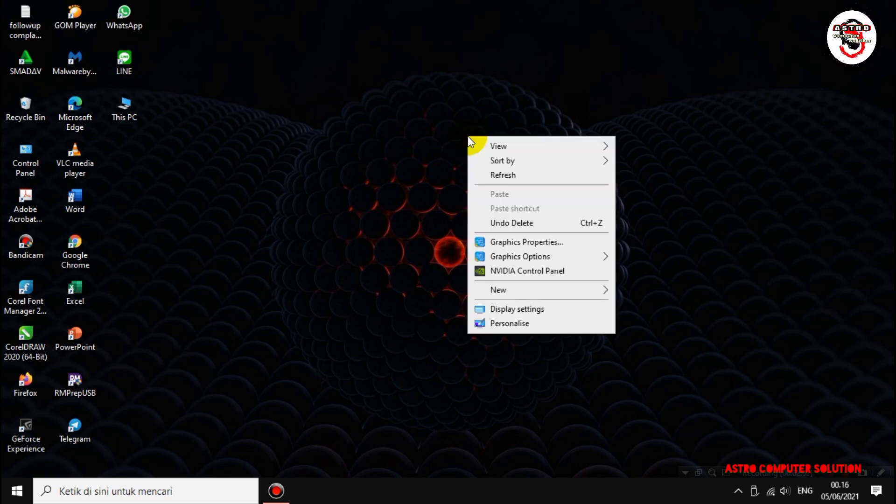
mouse_move(596, 157)
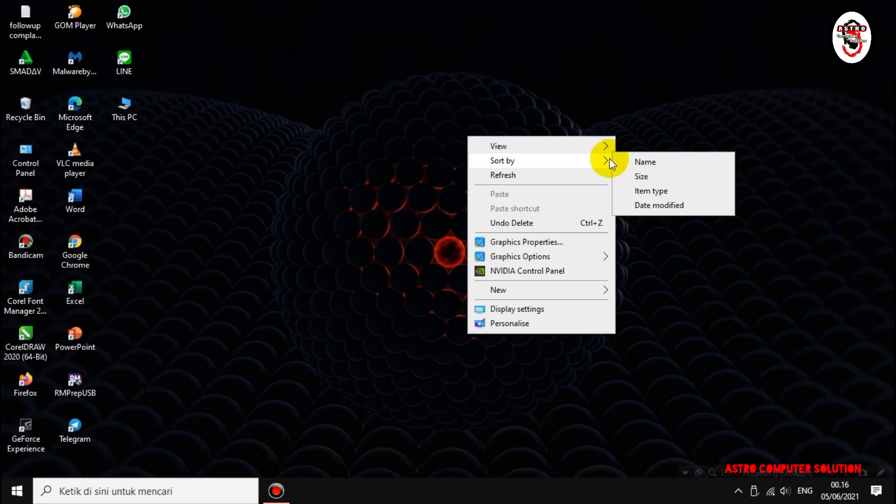
left_click(637, 192)
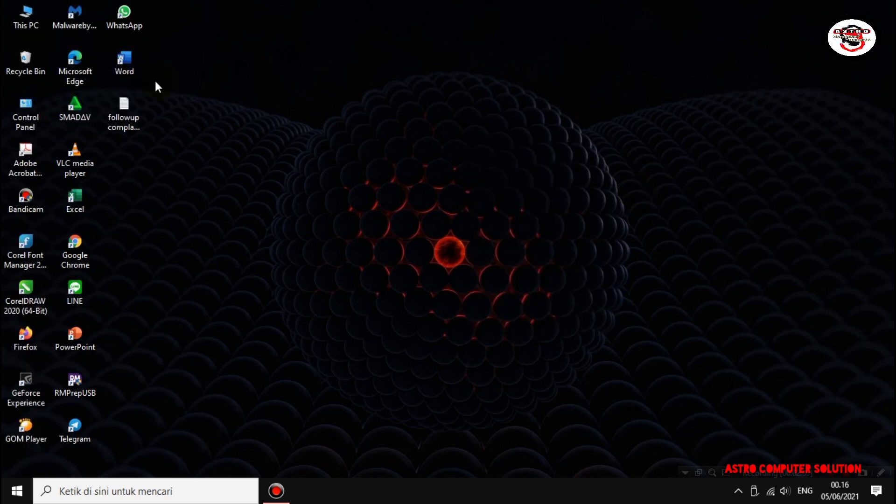
Open This PC from its desktop icon to view the drives, closing the window each time.
left_click(29, 26)
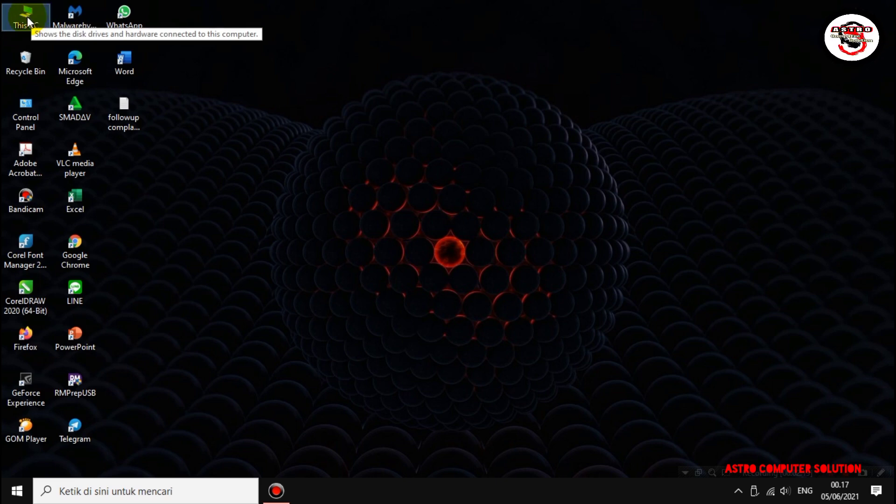
double_click(23, 22)
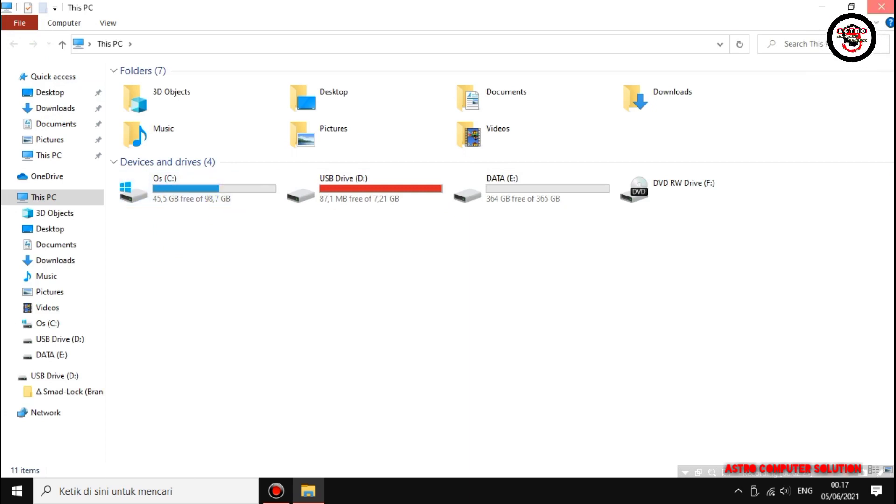
key("alt+F4")
double_click(21, 16)
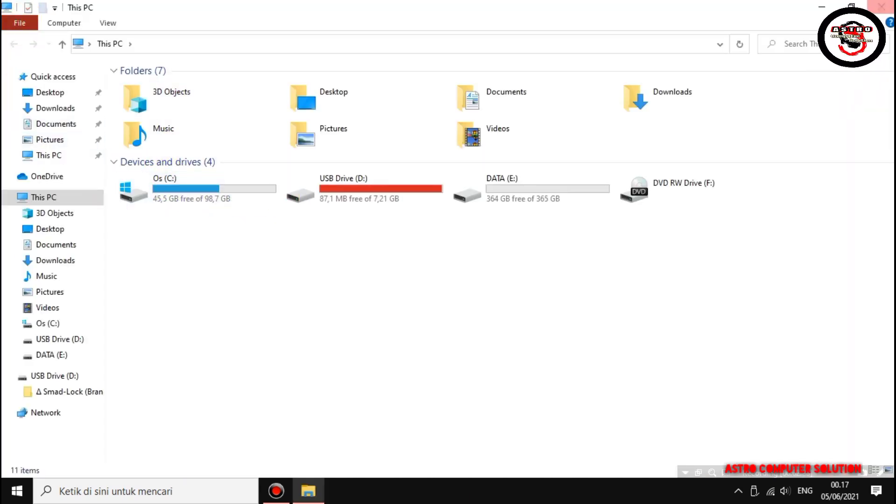
key("alt+F4")
left_click(143, 186)
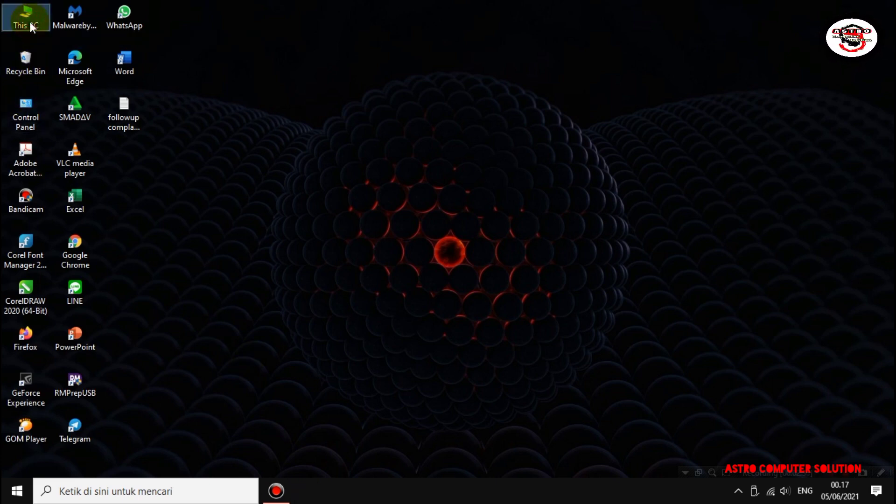
Pin the desktop's This PC icon to the taskbar, open File Explorer from the pinned shortcut, and close it.
left_click_drag(30, 22, 160, 206)
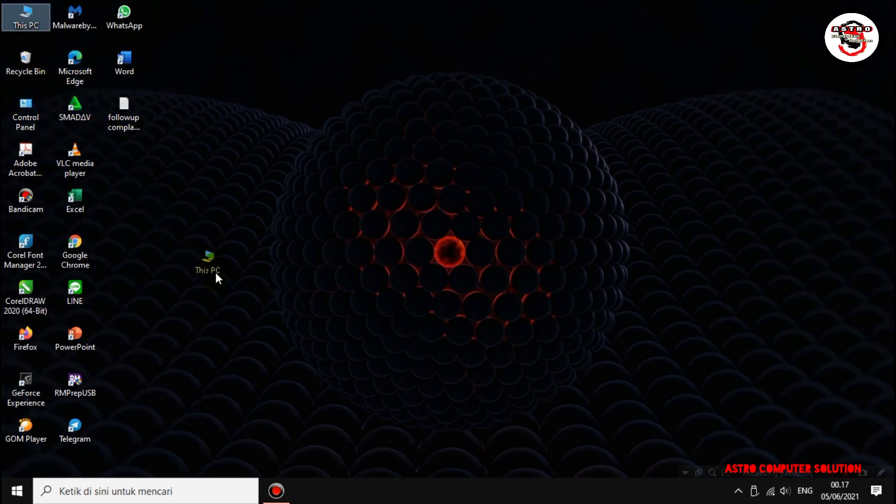
left_click_drag(325, 480, 328, 495)
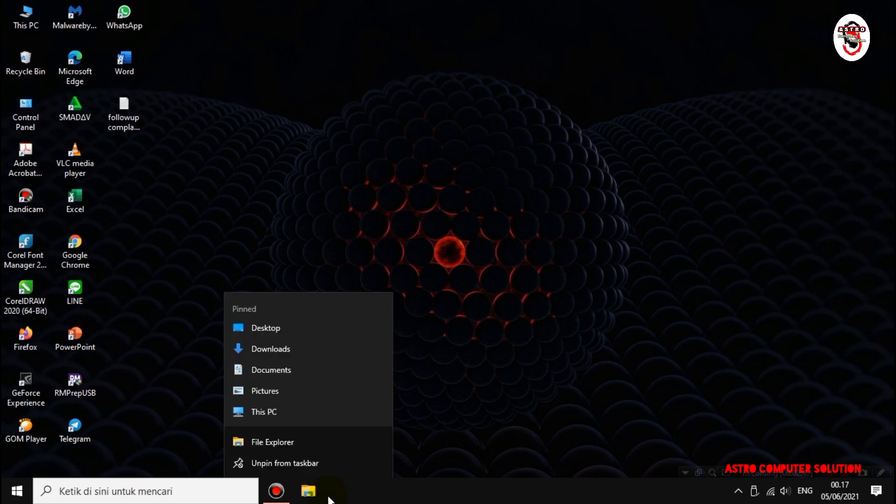
left_click(428, 451)
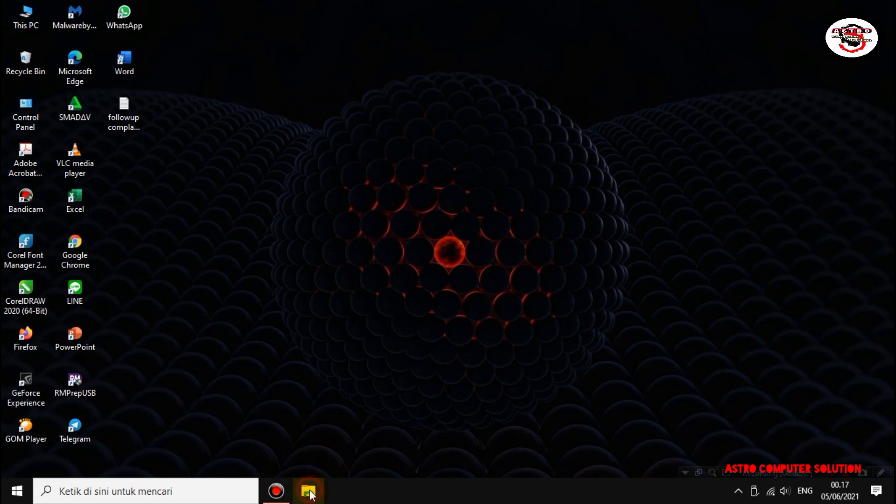
key("super+e")
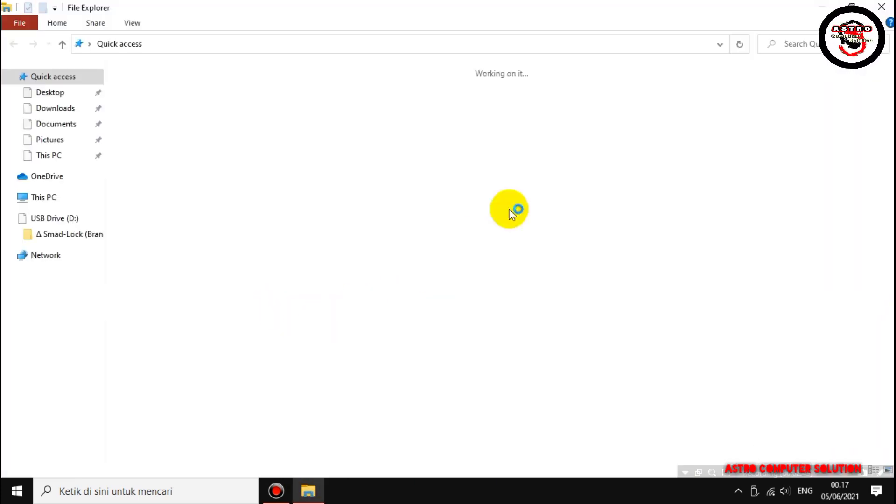
left_click(889, 6)
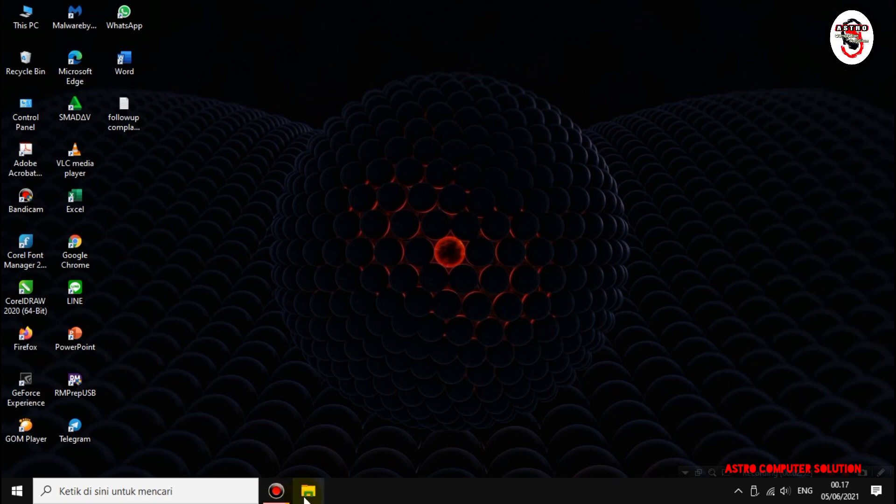
Search Windows for EX to locate File Explorer, and dismiss the results without opening anything.
left_click(109, 492)
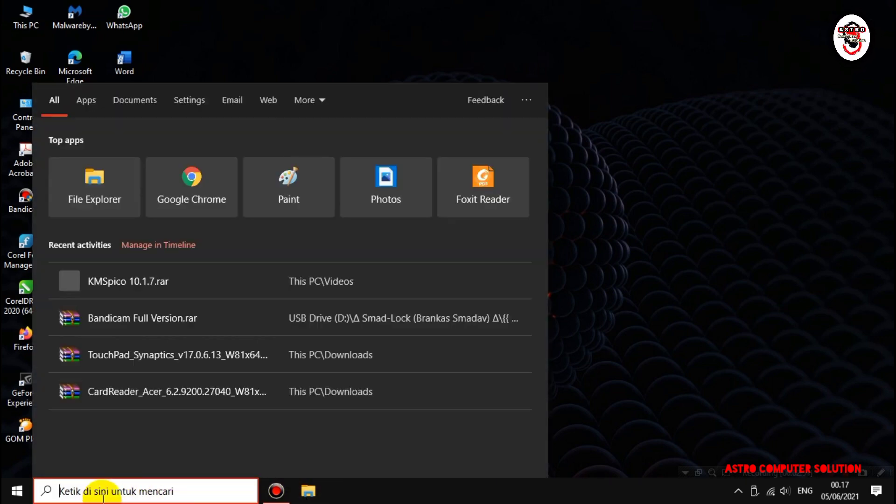
type("Ex")
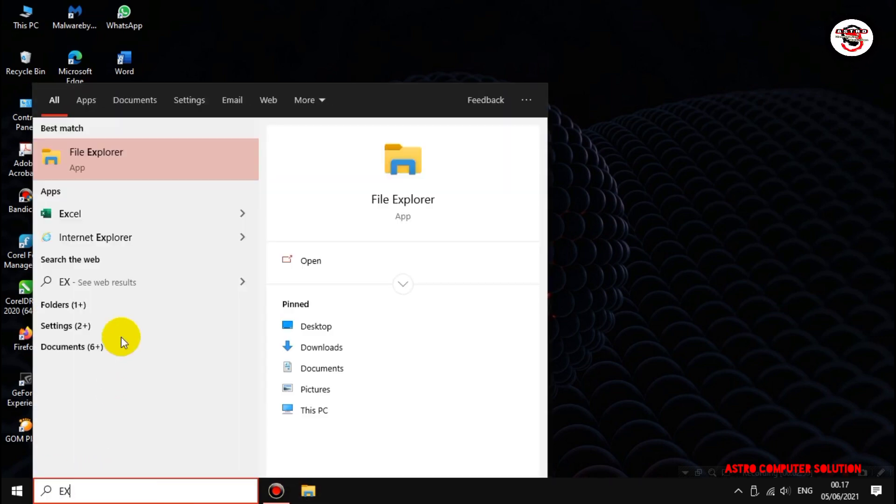
left_click(761, 120)
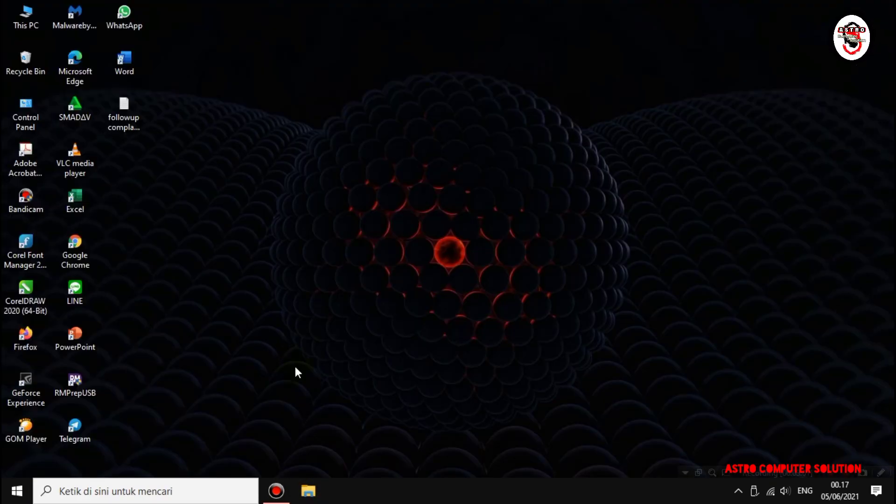
Unpin File Explorer from the taskbar and refresh the desktop.
right_click(308, 490)
left_click(305, 466)
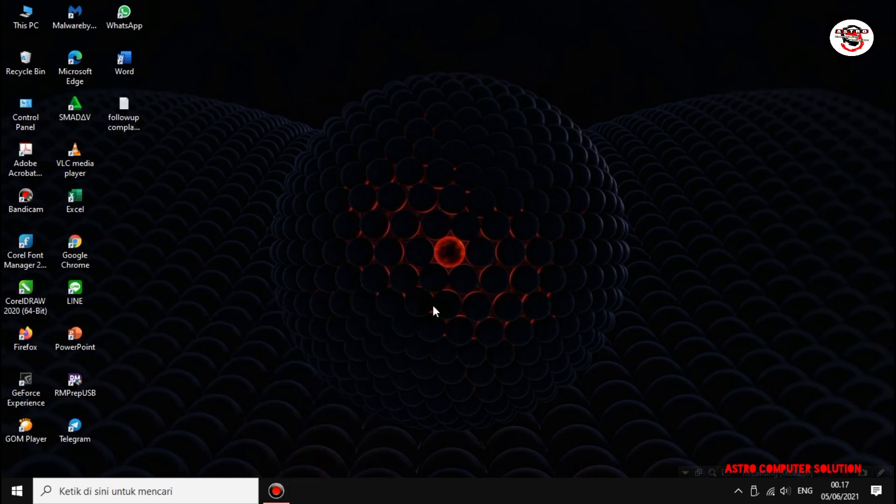
right_click(426, 285)
left_click(487, 127)
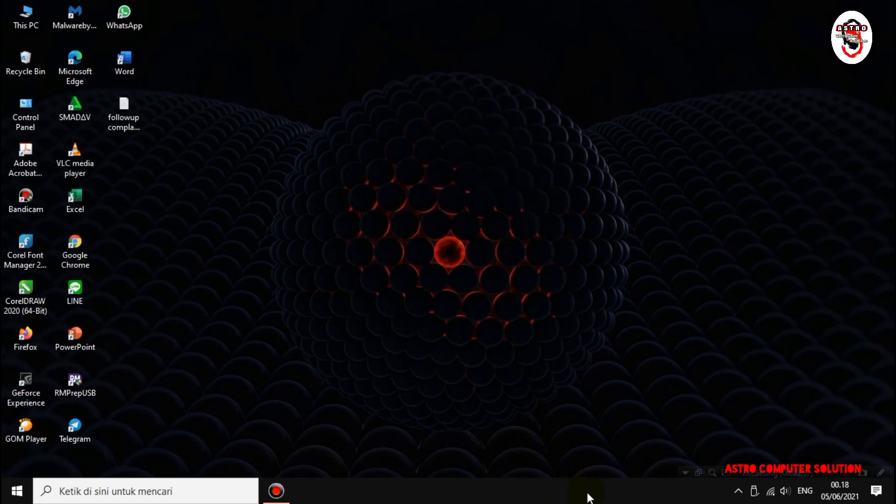
Open Task Manager and move its window toward the middle of the desktop, clear of the icons.
right_click(623, 498)
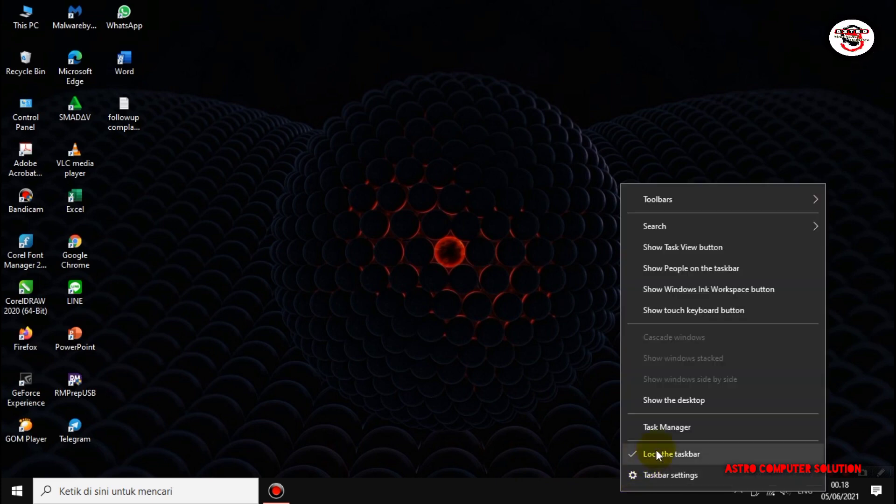
left_click(694, 429)
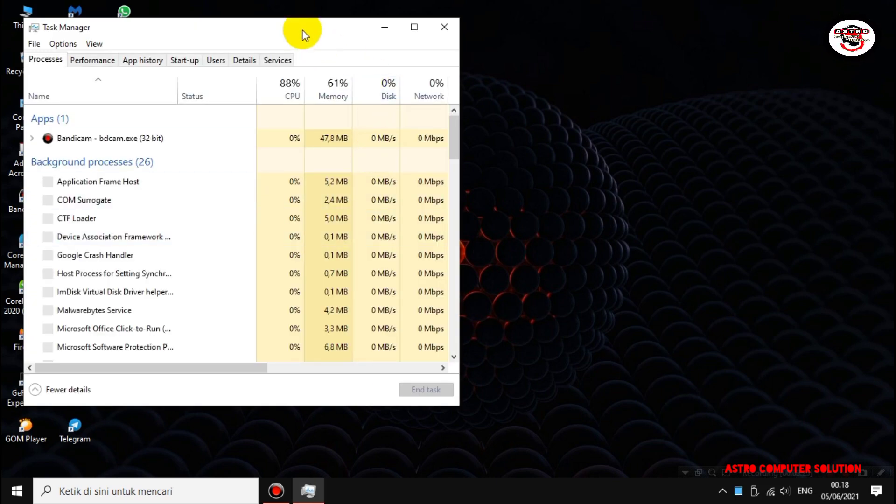
left_click_drag(300, 23, 539, 60)
Locate the Windows Explorer process in Task Manager and open its file location.
scroll(416, 259, "down", 2)
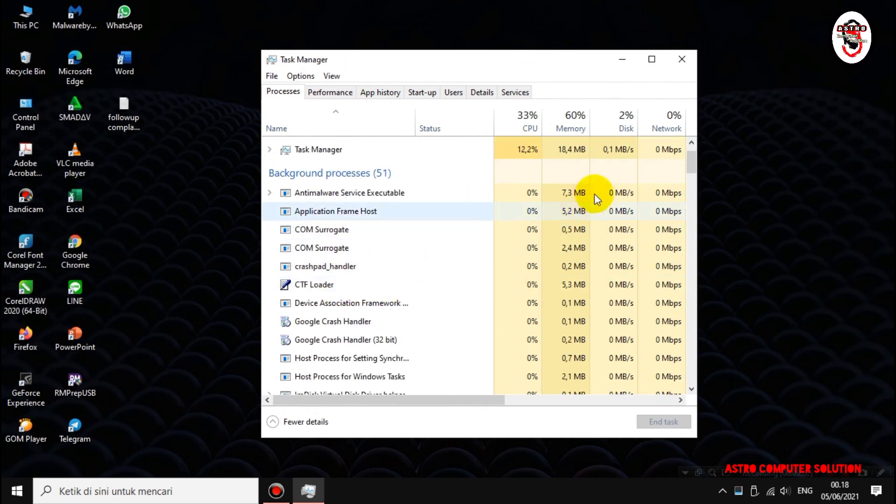
scroll(394, 229, "up", 2)
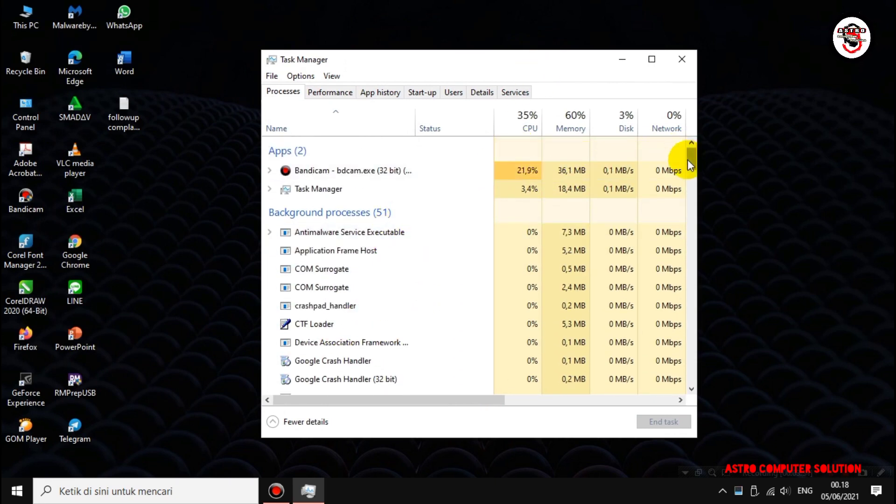
left_click_drag(689, 160, 694, 228)
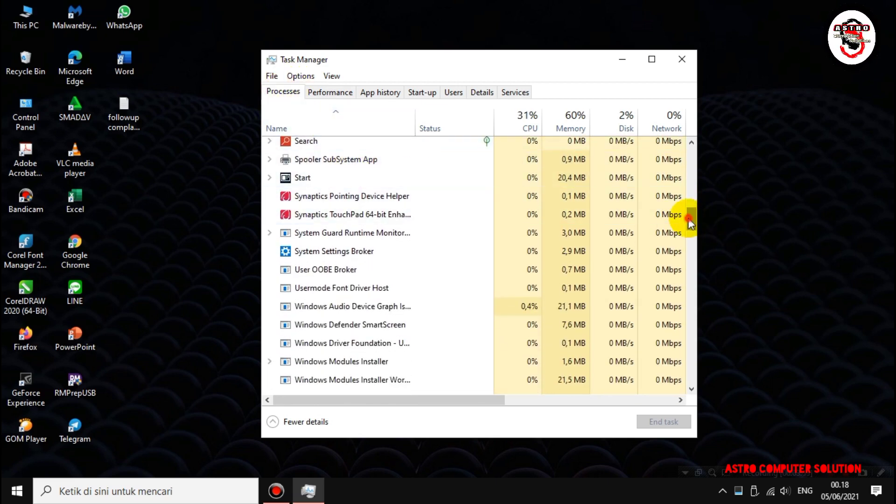
left_click_drag(689, 220, 657, 367)
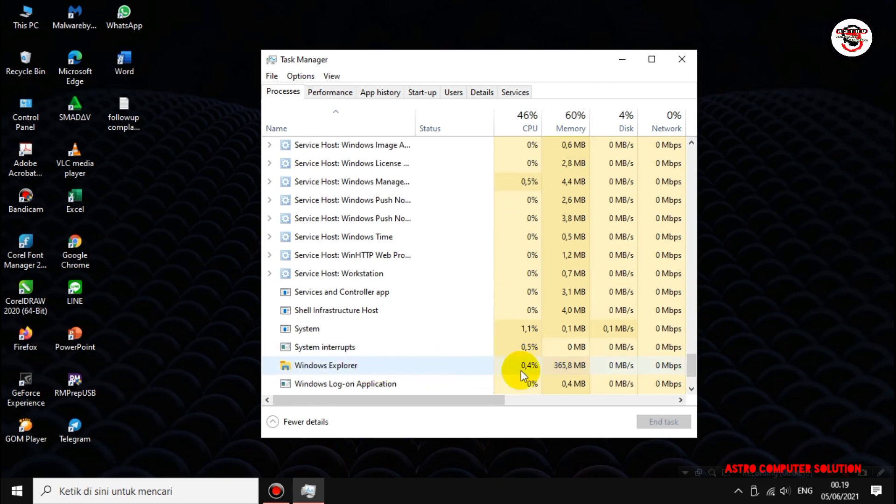
left_click(343, 365)
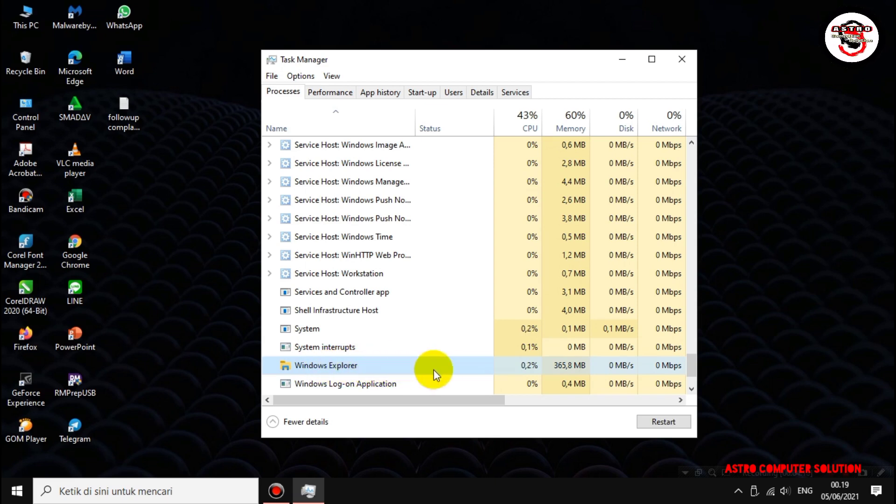
right_click(377, 365)
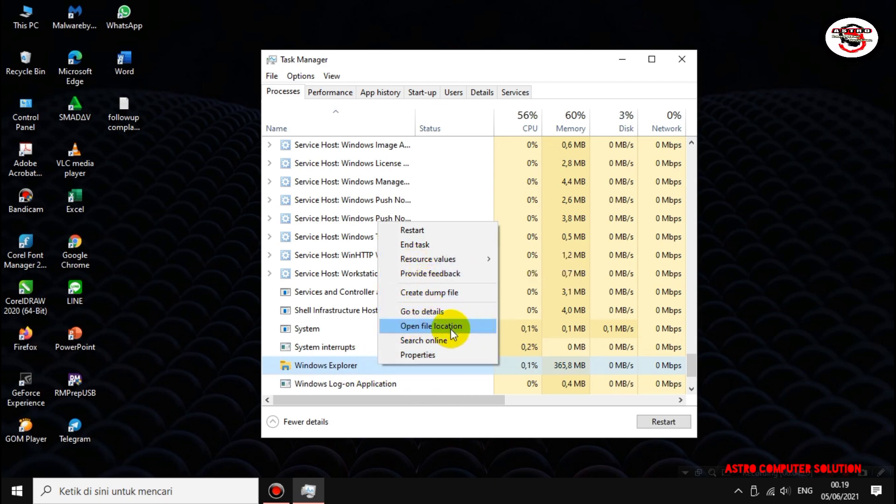
left_click(472, 327)
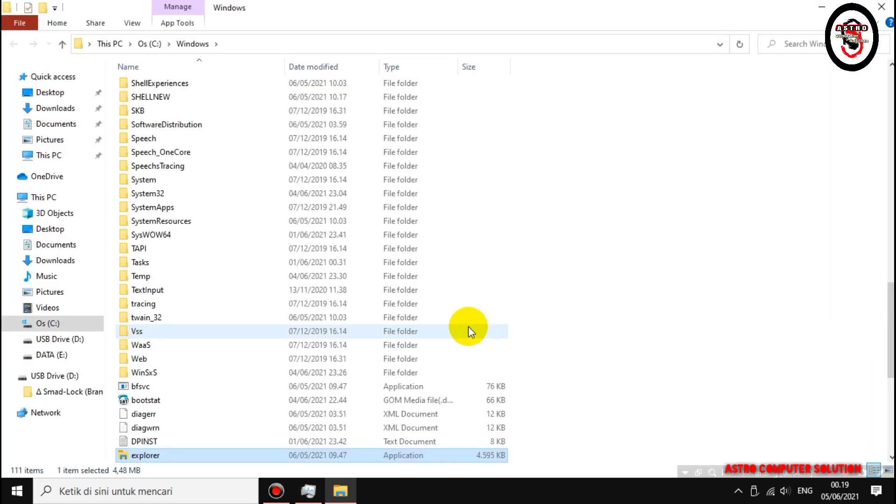
Pin the explorer application from the Windows folder to the taskbar, and close the folder and Task Manager.
scroll(220, 374, "down", 1)
scroll(219, 374, "down", 4)
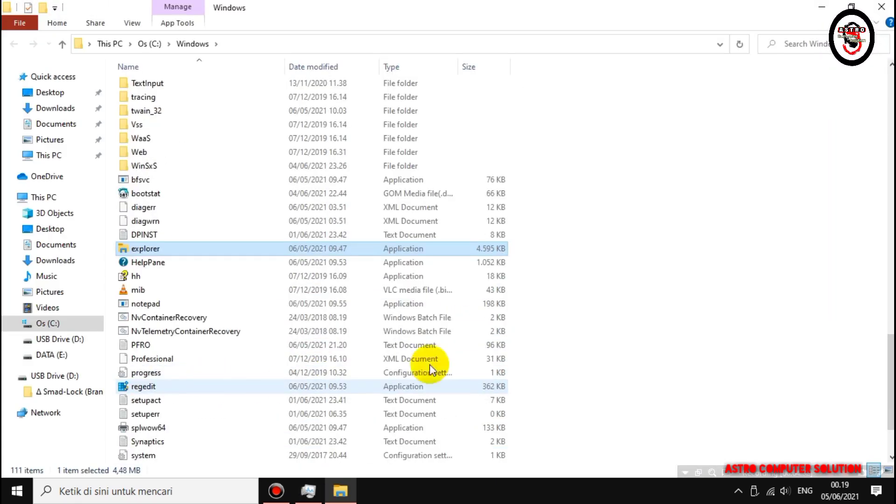
left_click(643, 338)
left_click(156, 248)
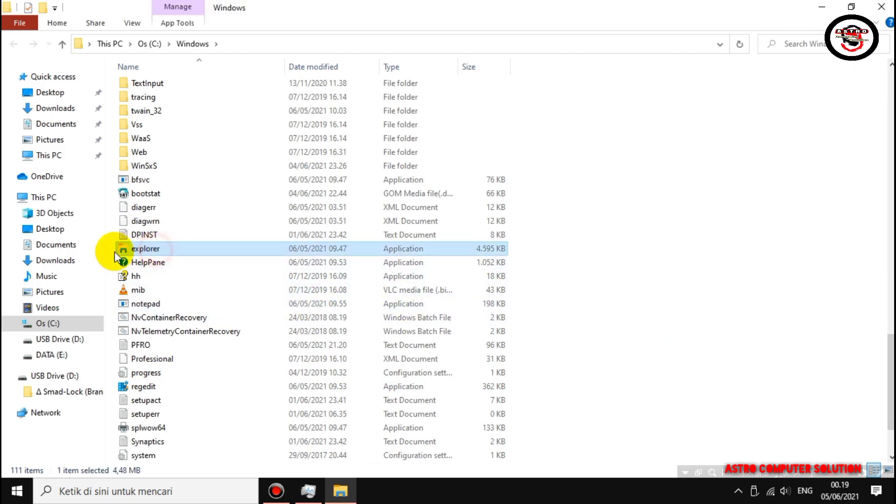
double_click(156, 250)
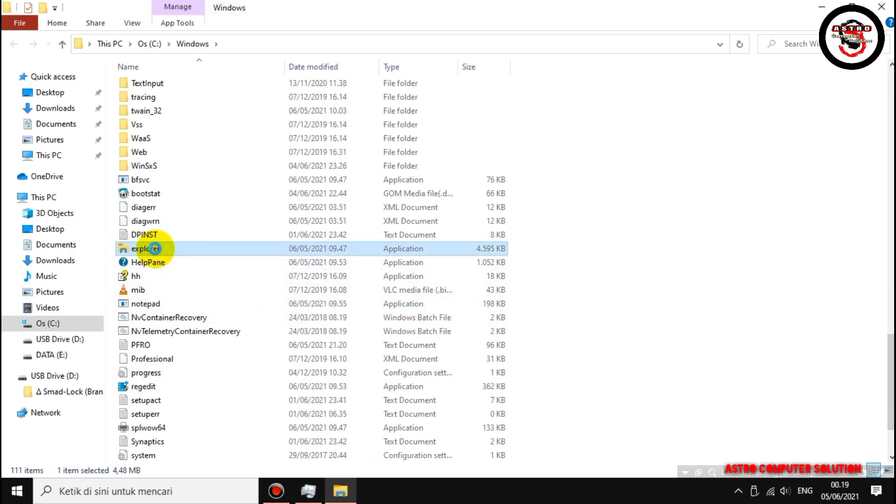
right_click(156, 248)
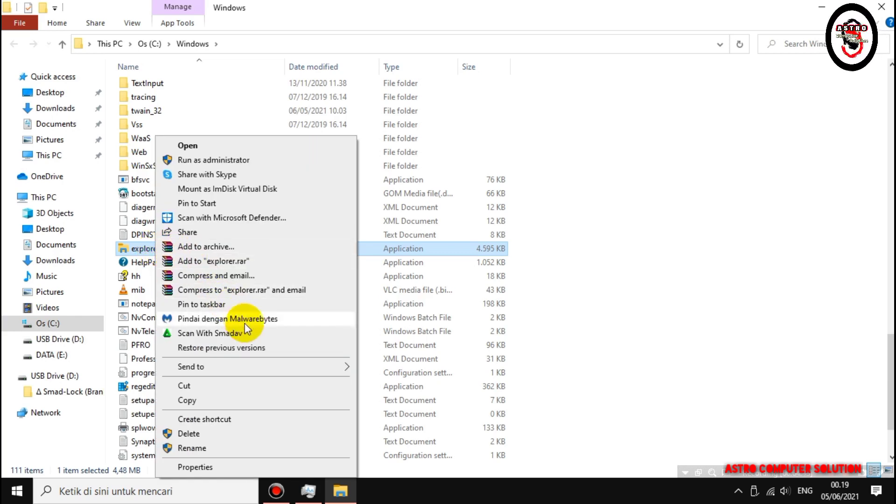
mouse_move(332, 368)
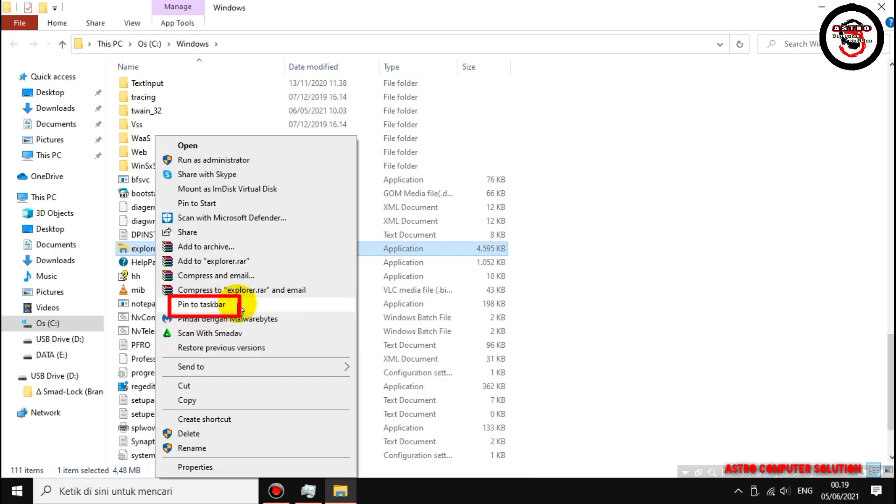
left_click(232, 304)
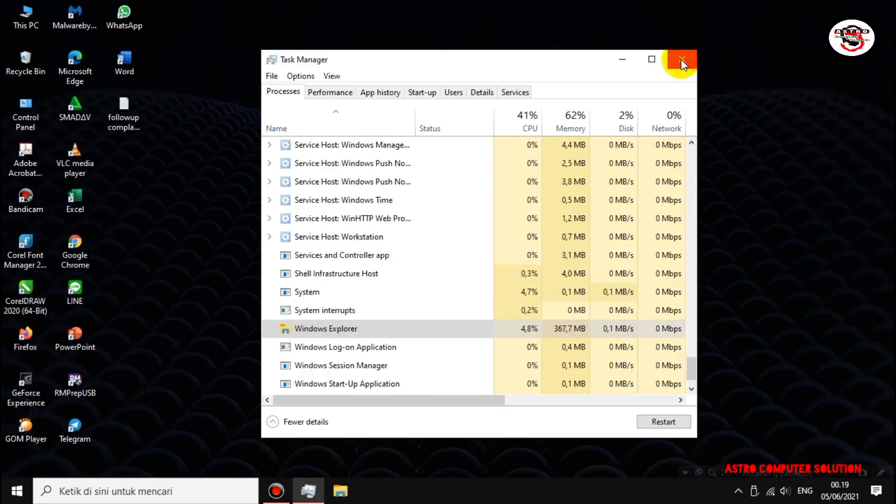
left_click(681, 60)
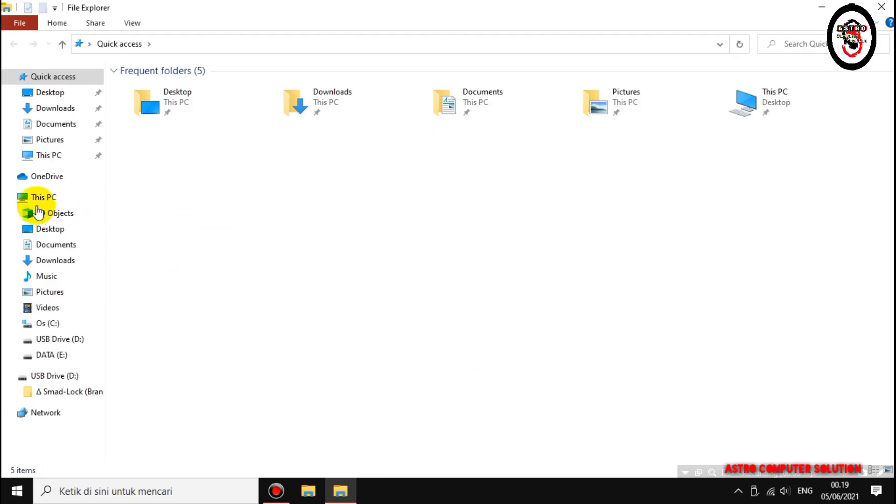
View This PC in File Explorer, close it and refresh the desktop, and open and close File Explorer once more.
left_click(36, 199)
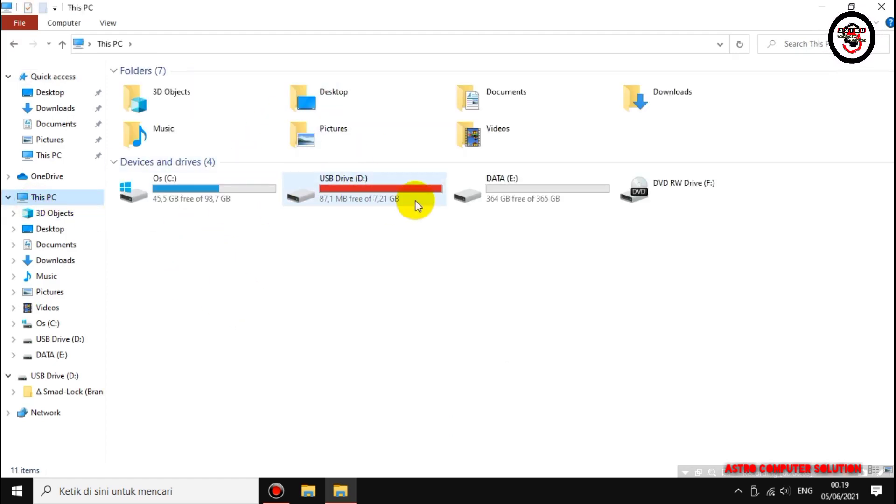
left_click(881, 7)
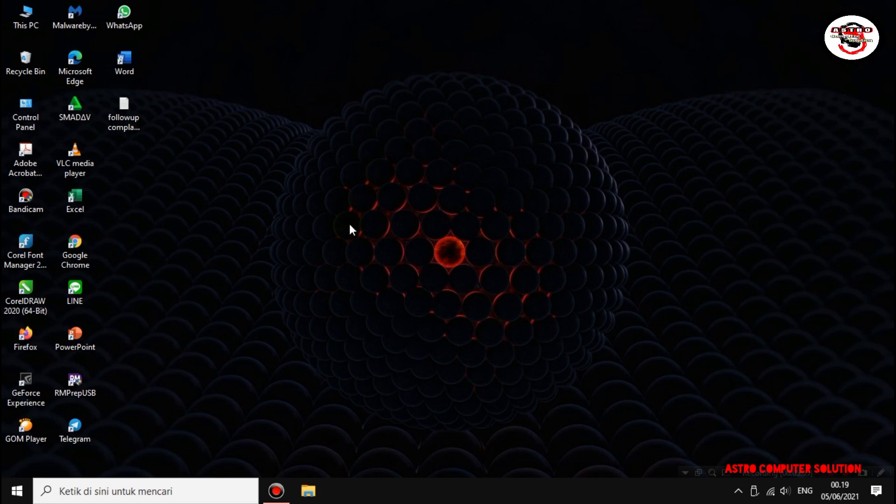
right_click(393, 260)
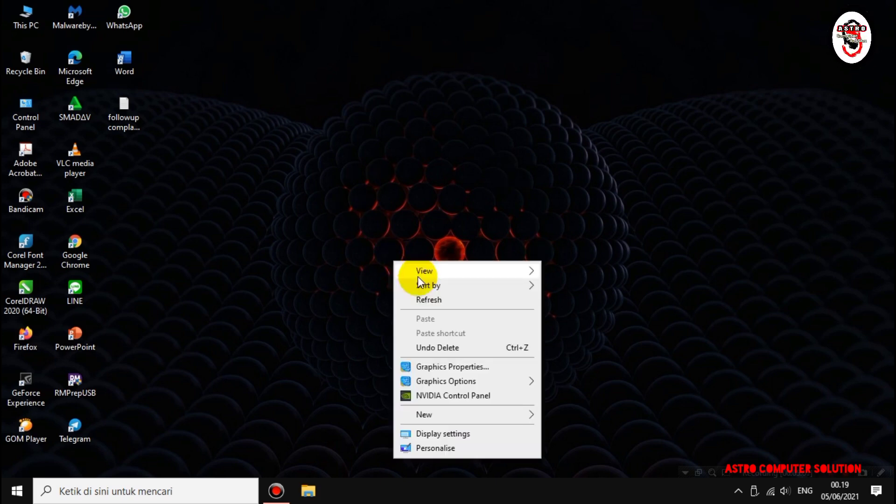
left_click(430, 300)
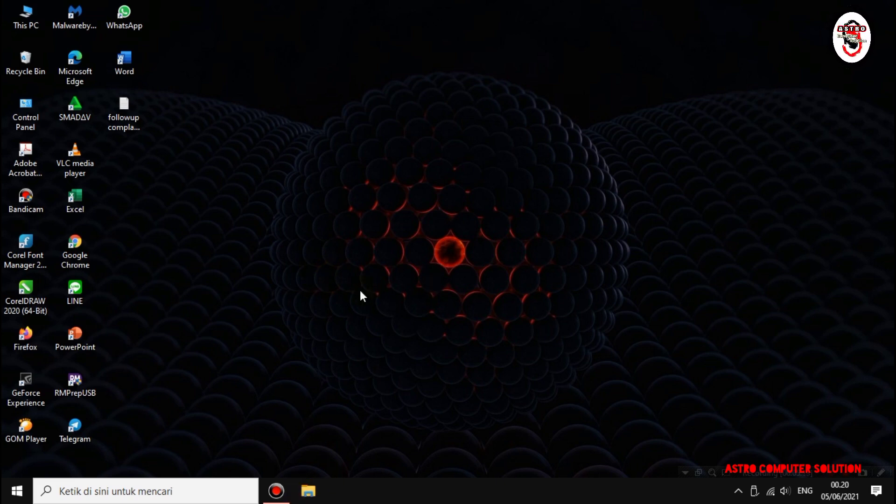
key("super+e")
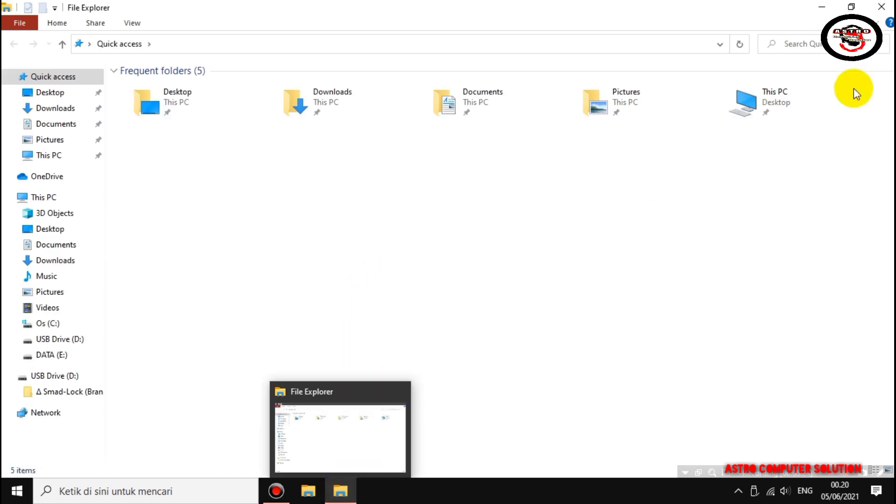
left_click(881, 7)
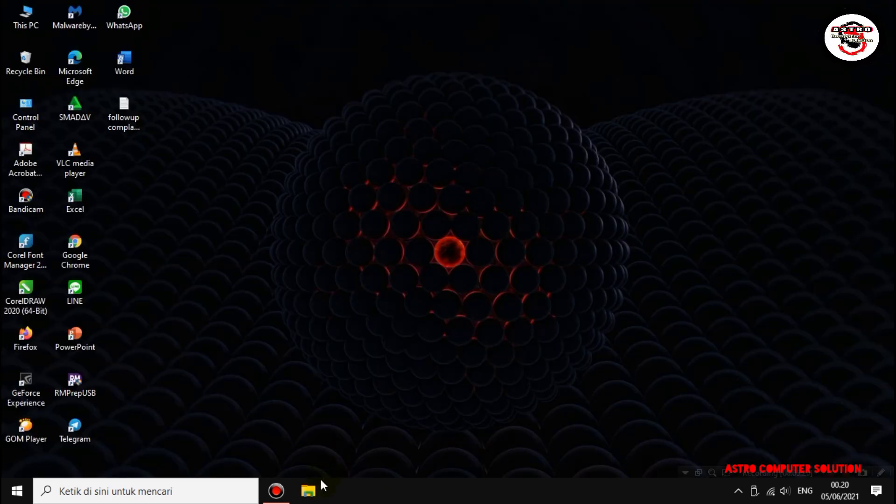
Unpin Windows Explorer from the taskbar and pin the desktop's This PC icon there instead.
right_click(311, 488)
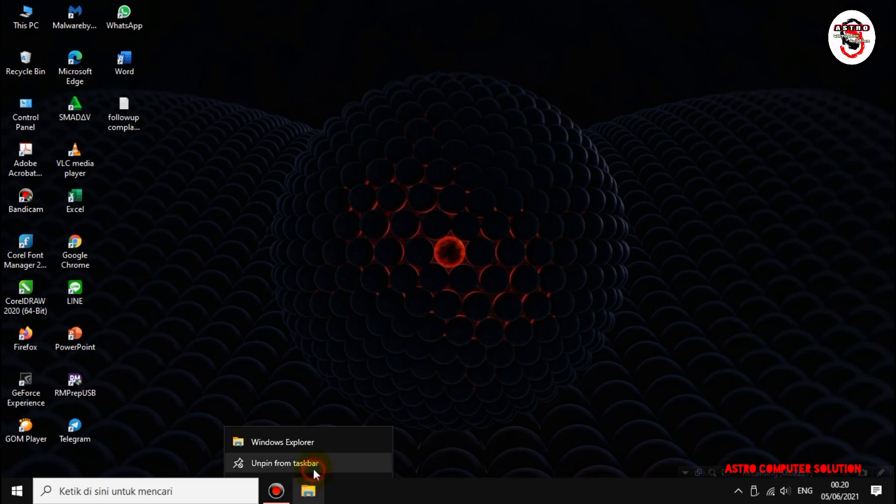
left_click(313, 469)
left_click(20, 19)
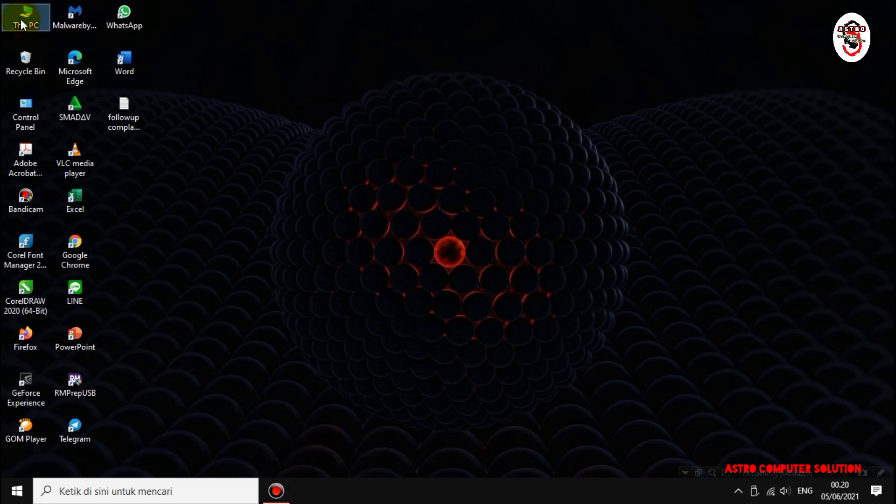
left_click_drag(20, 21, 305, 490)
right_click(308, 490)
left_click(479, 386)
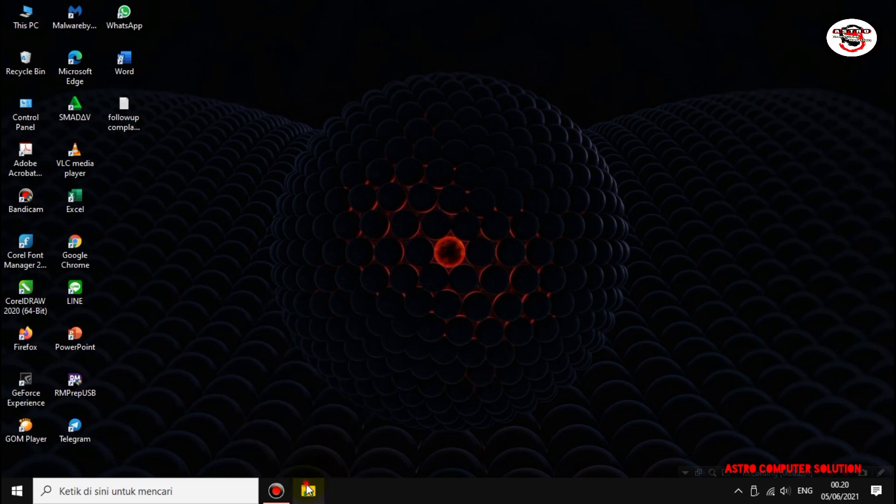
Open File Explorer, view This PC, and return to the desktop and refresh it.
key("super+e")
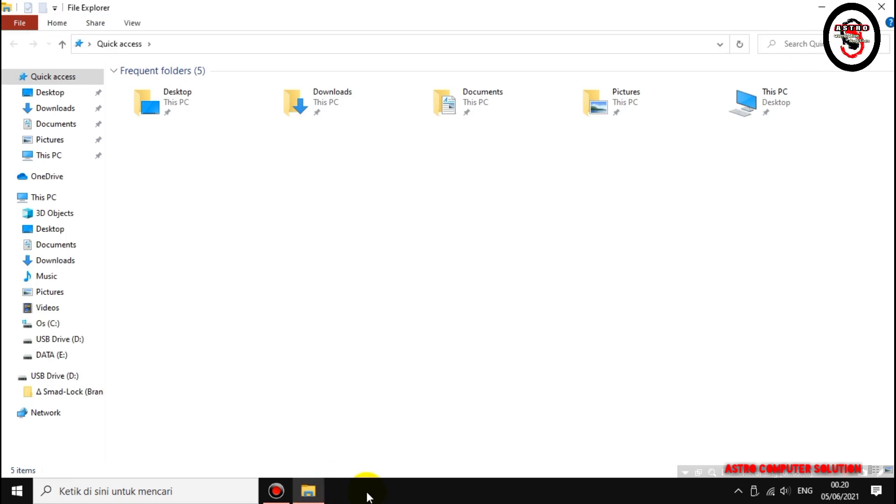
left_click(52, 197)
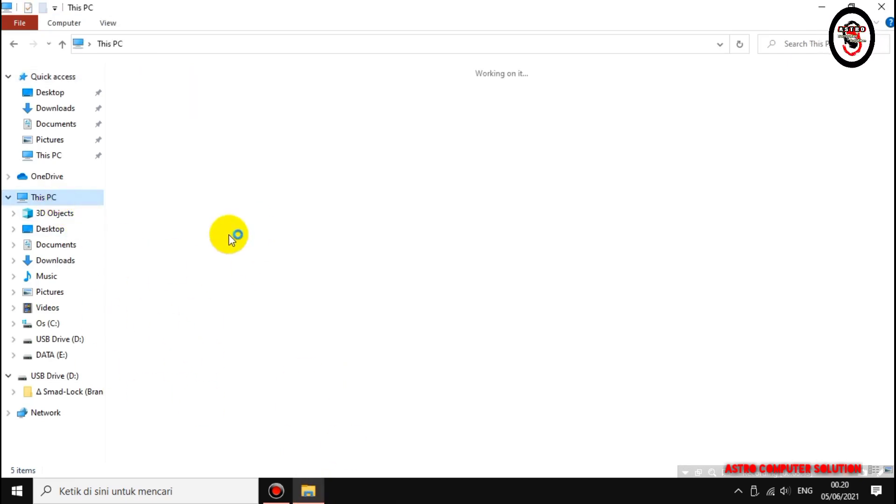
key("super+d")
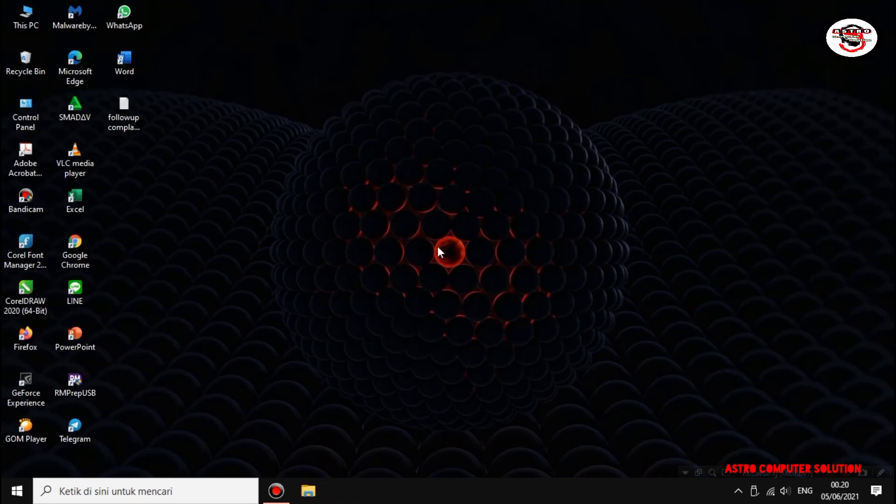
right_click(182, 200)
left_click(223, 236)
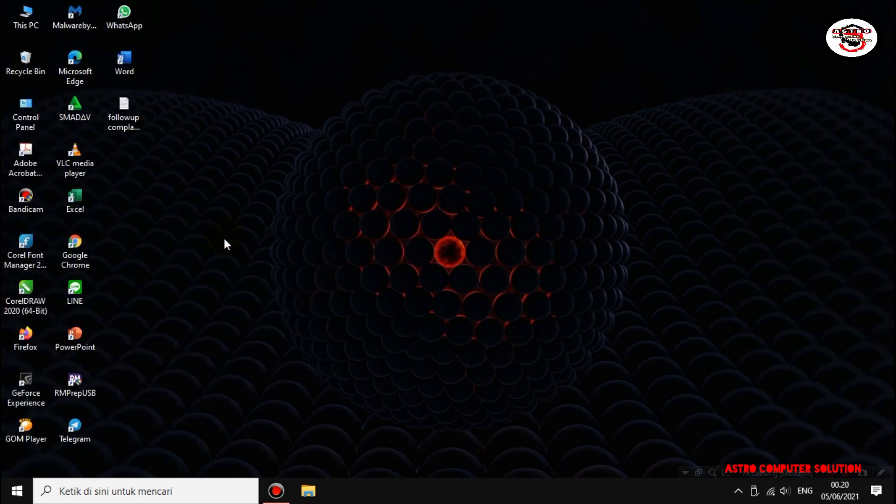